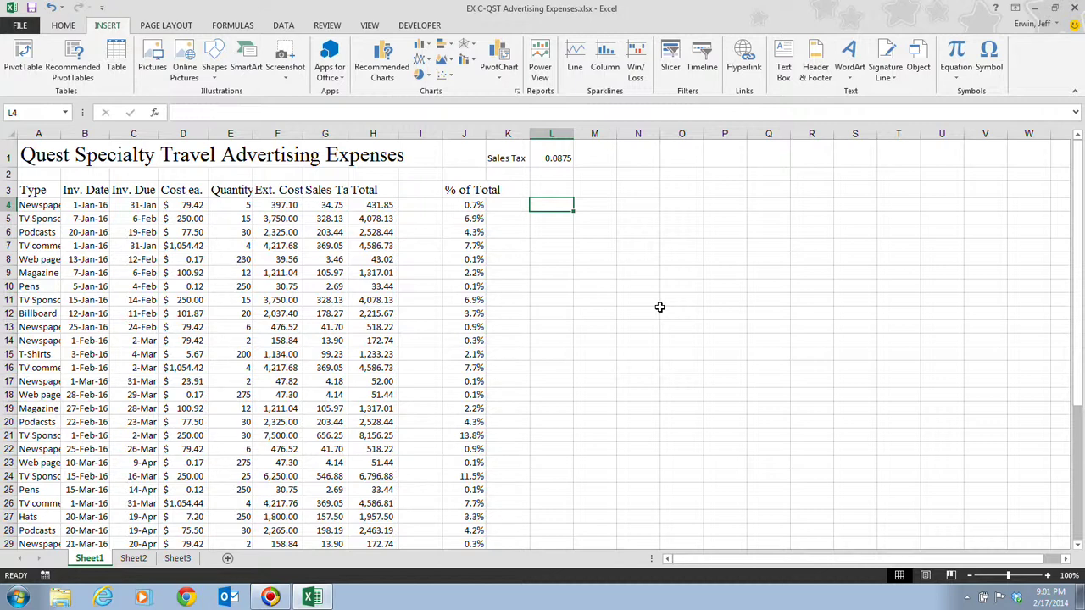
Make the worksheet title in cell A1 bold.
click(64, 26)
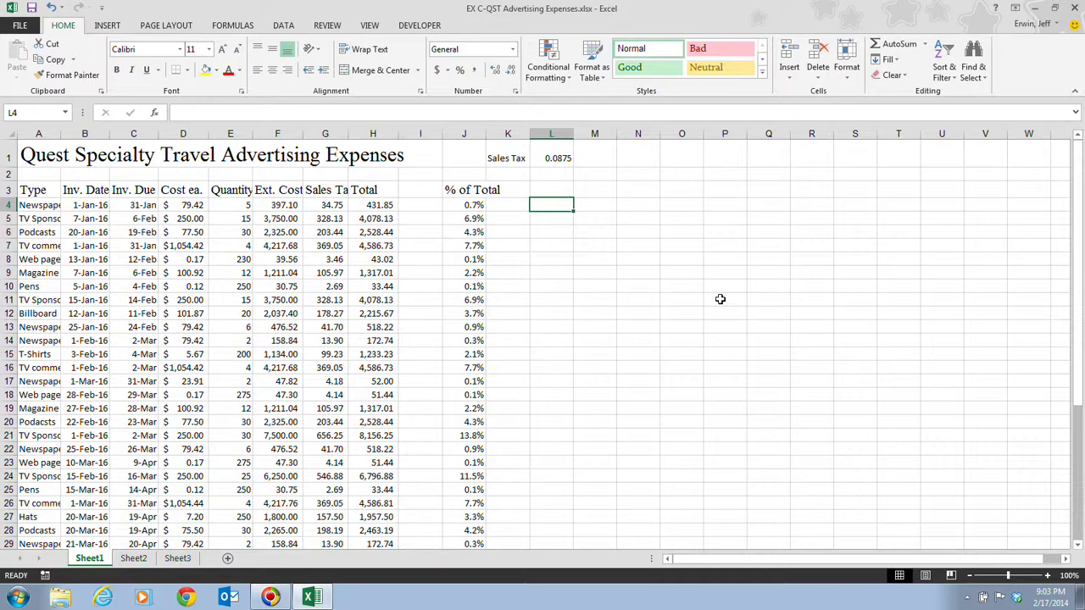
key(ctrl+Home)
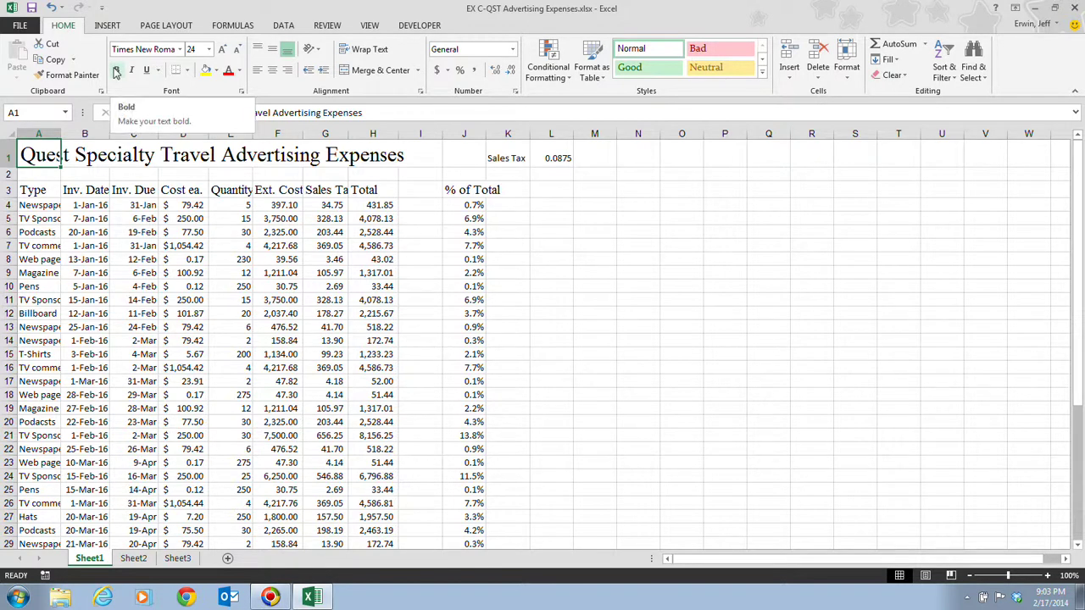
click(117, 72)
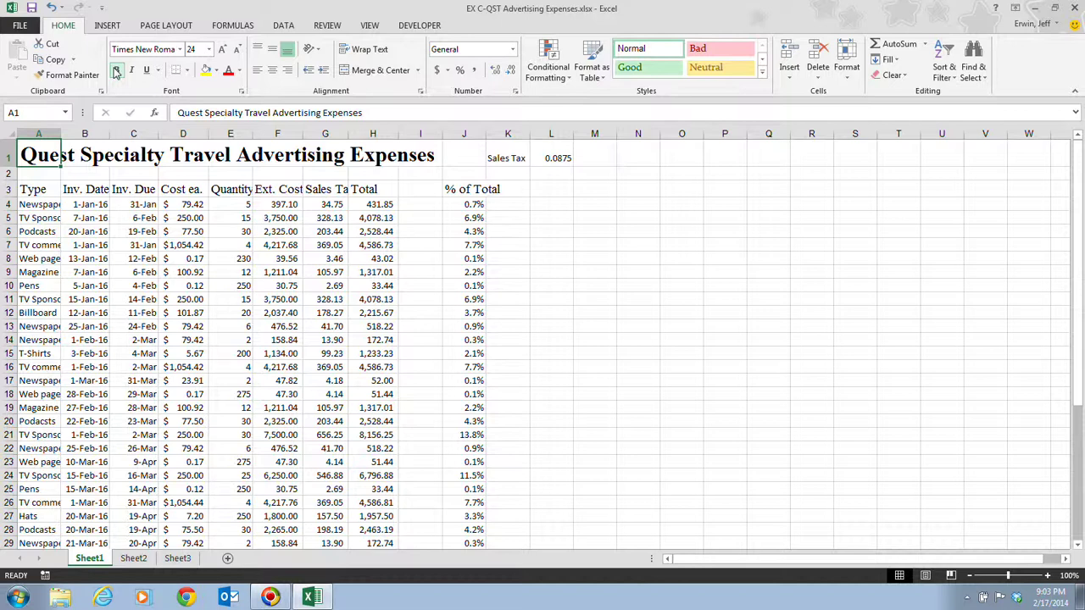
Format the Type heading in A3 as bold and underlined, removing the italic style tried on it.
click(48, 189)
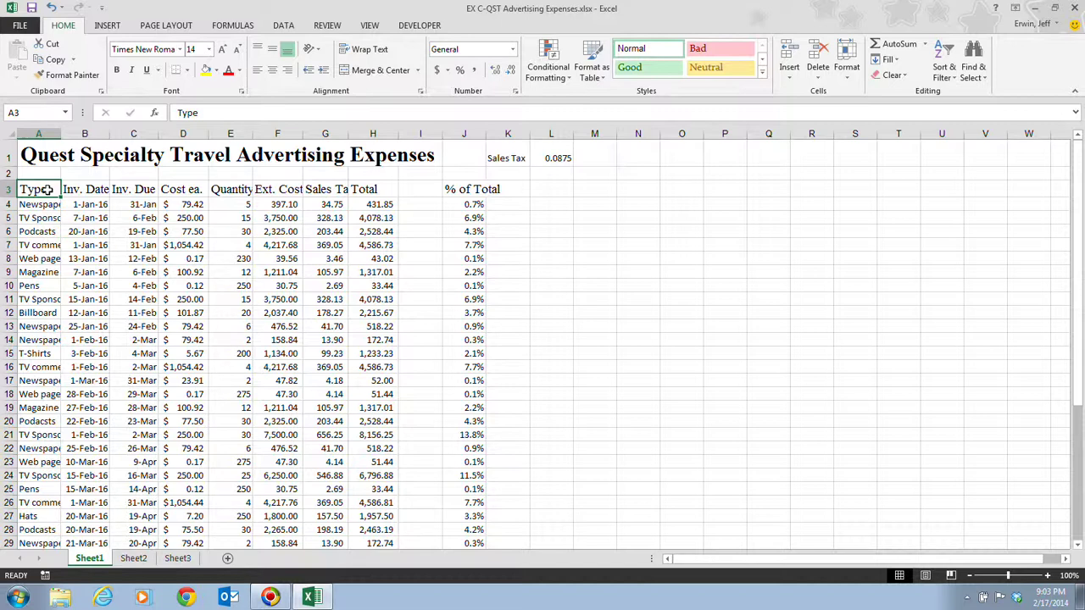
click(145, 71)
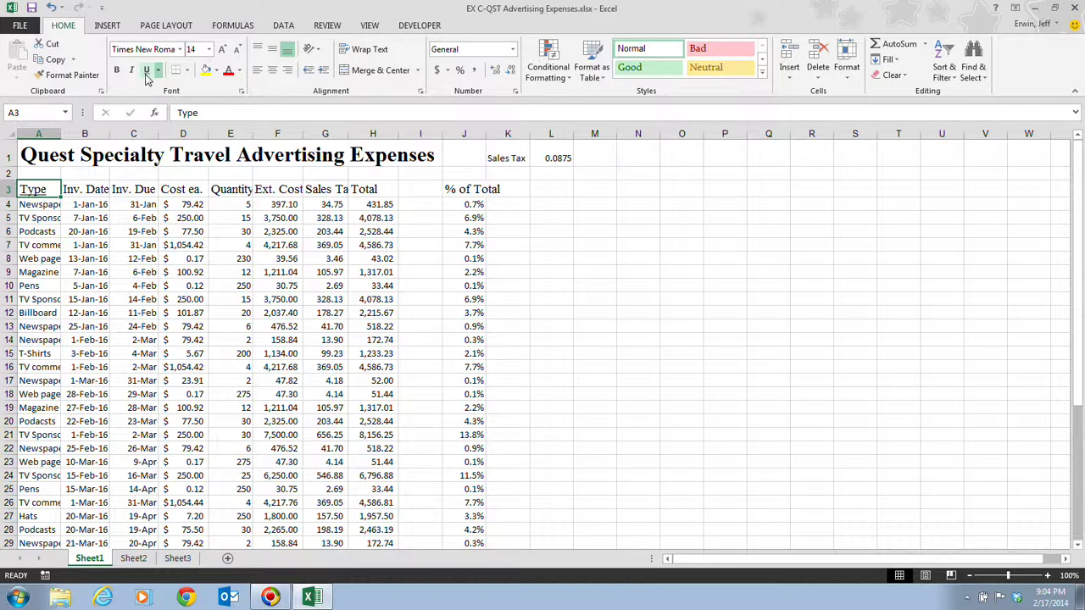
click(146, 71)
click(132, 70)
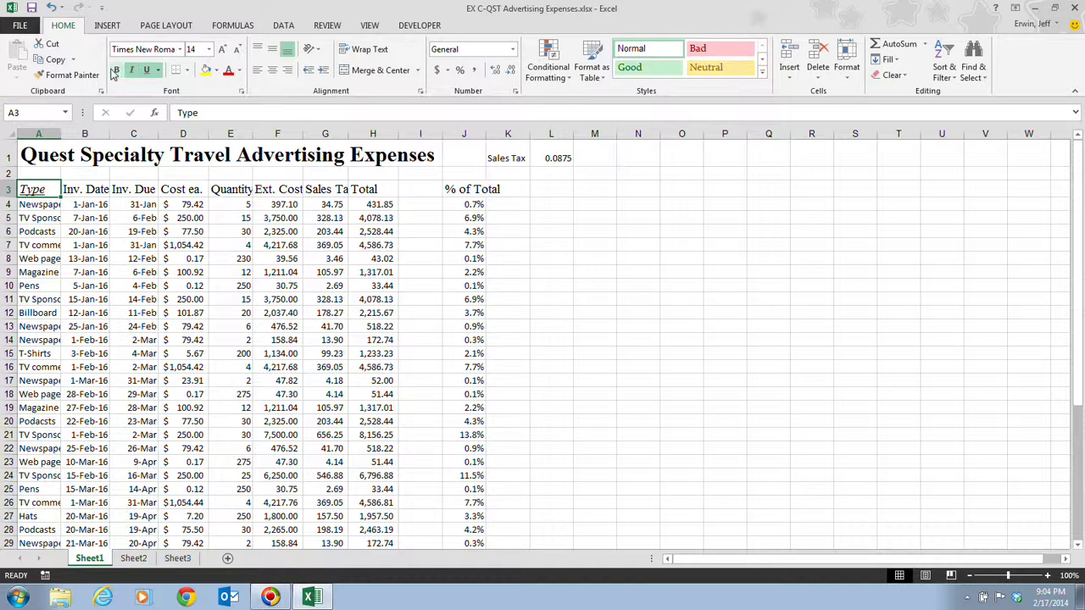
click(115, 70)
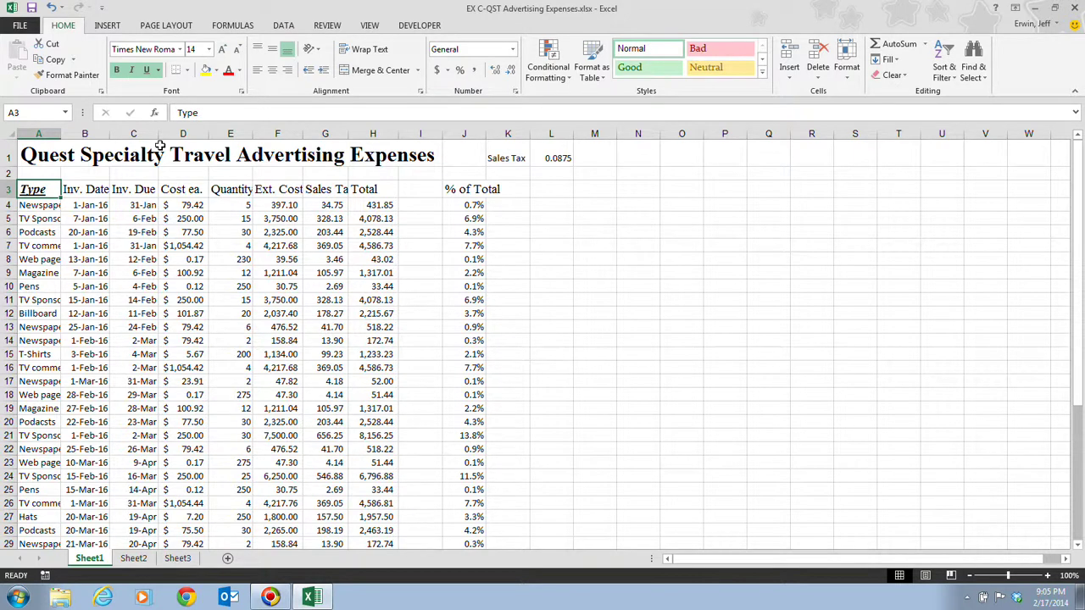
click(132, 69)
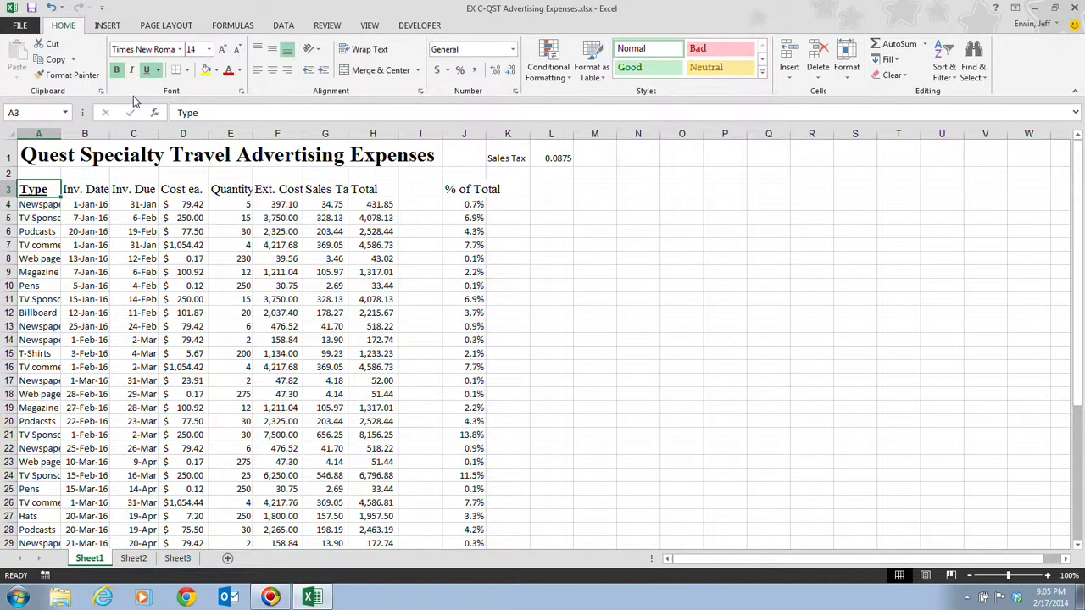
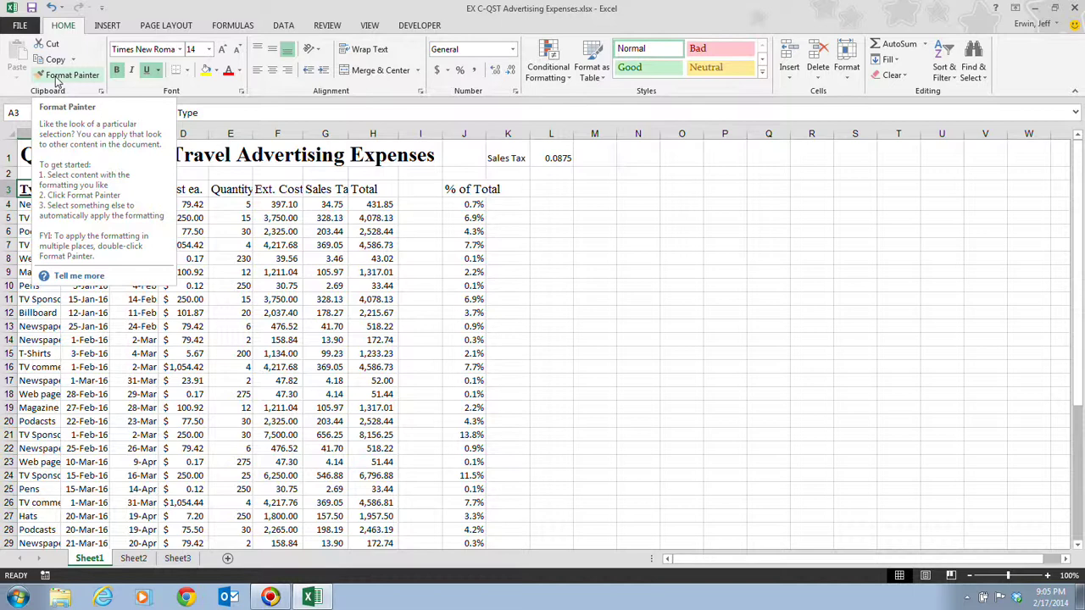
Copy the formatting of the Type heading to the other column headings in B3:J3 with Format Painter.
click(56, 78)
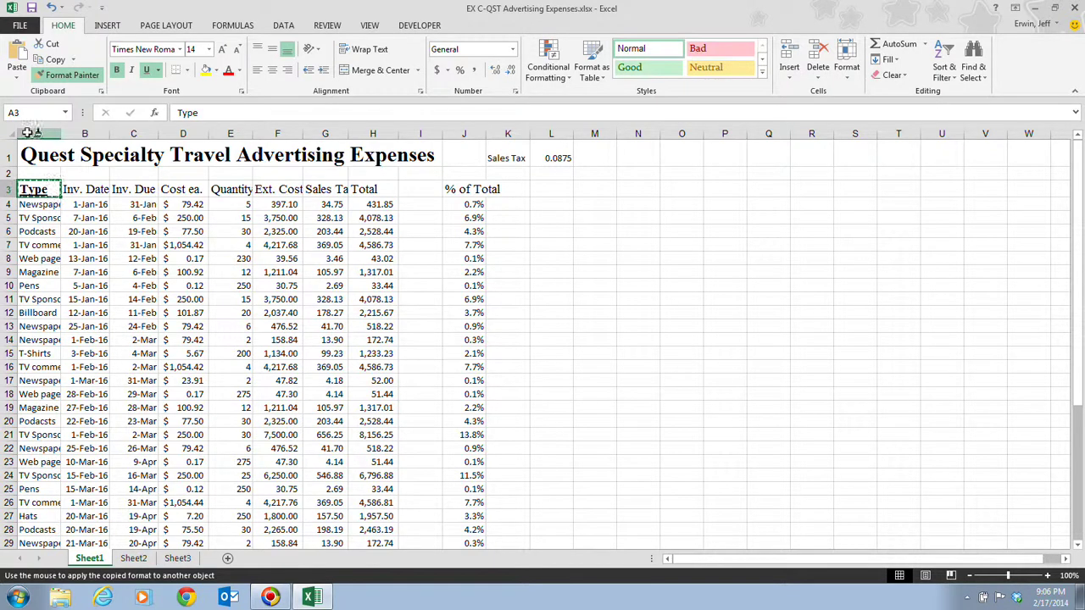
click(93, 190)
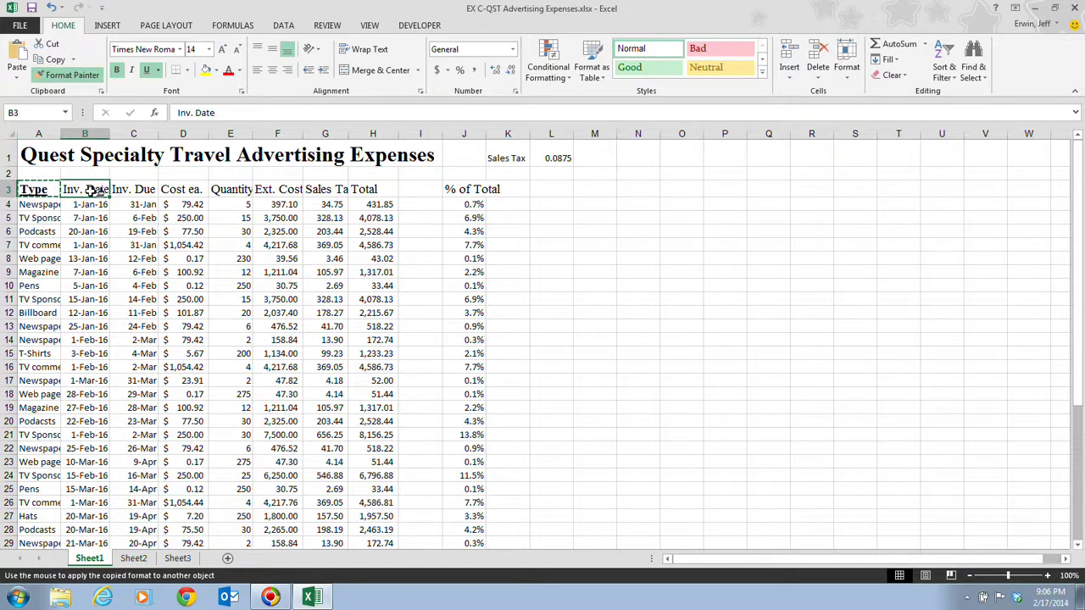
mouse_move(93, 189)
mouse_down()
mouse_move(508, 189)
mouse_move(465, 186)
mouse_up()
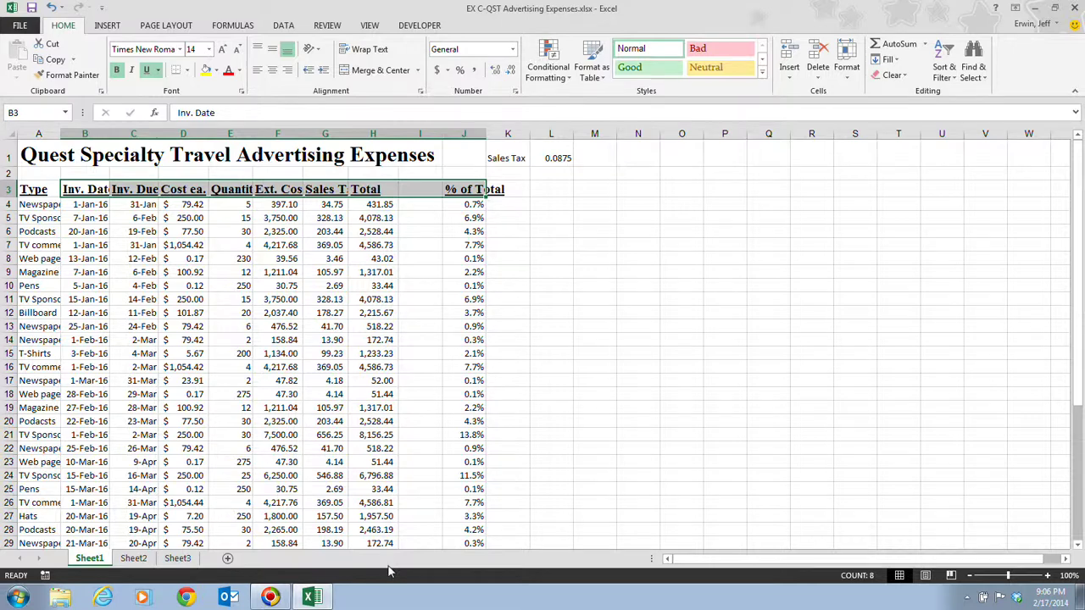
Merge and center the worksheet title across cells A1:H1.
drag(44, 163, 363, 155)
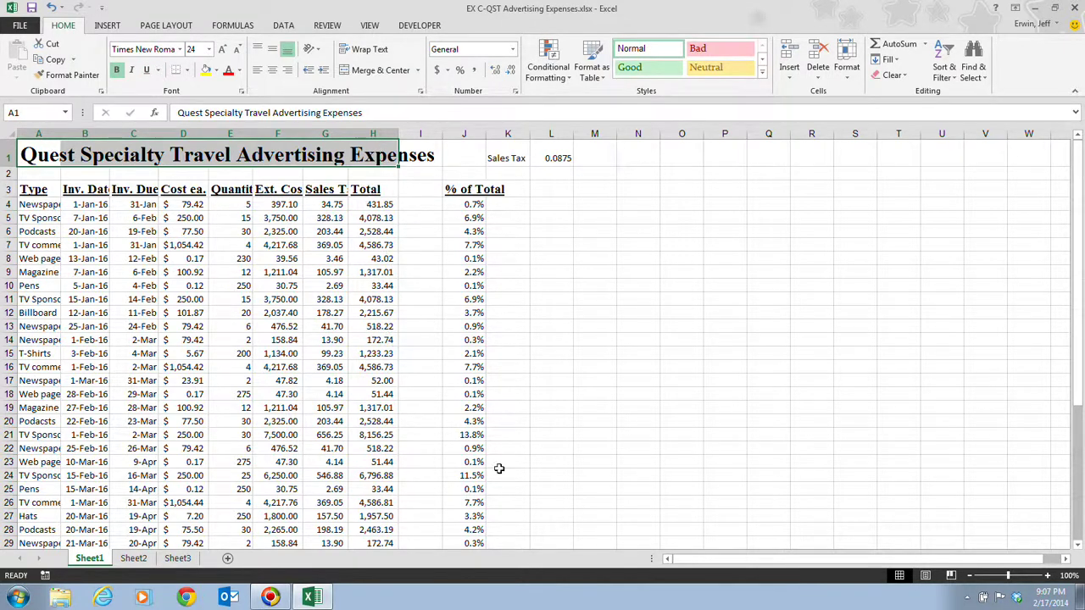
click(379, 72)
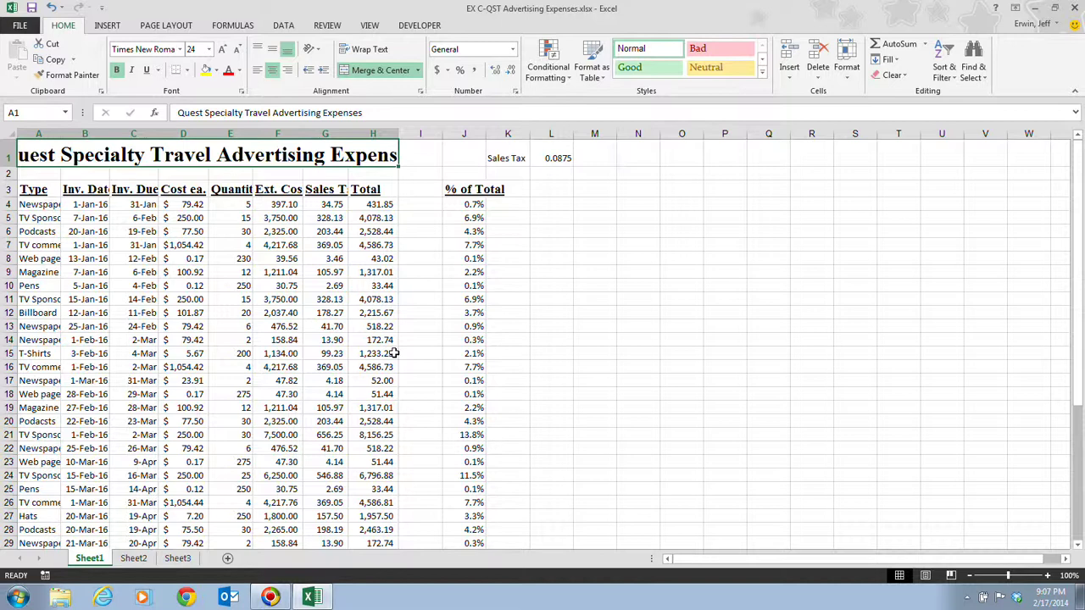
click(577, 245)
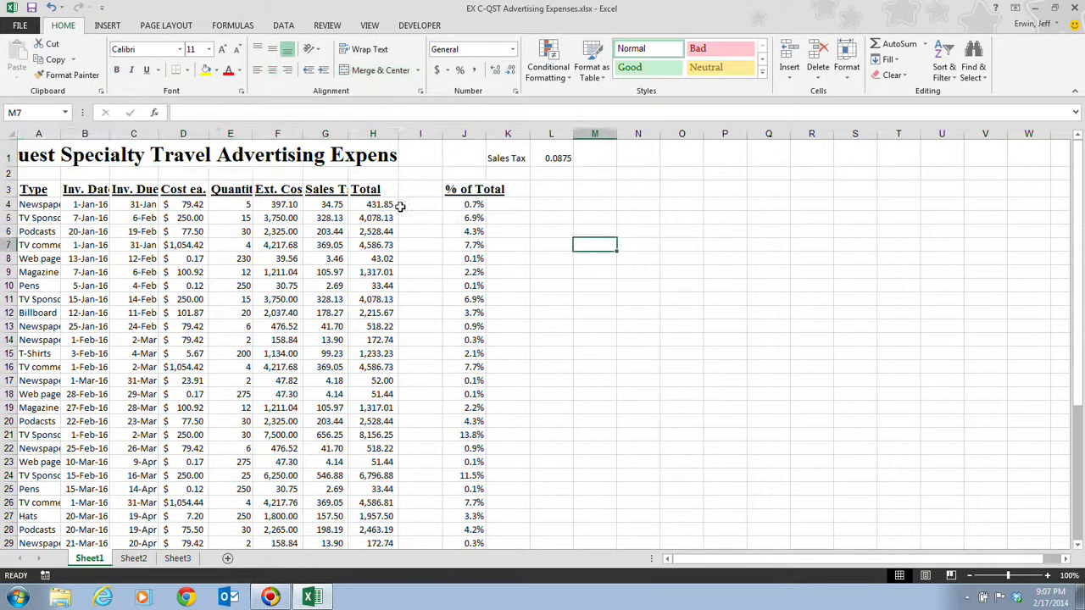
click(260, 158)
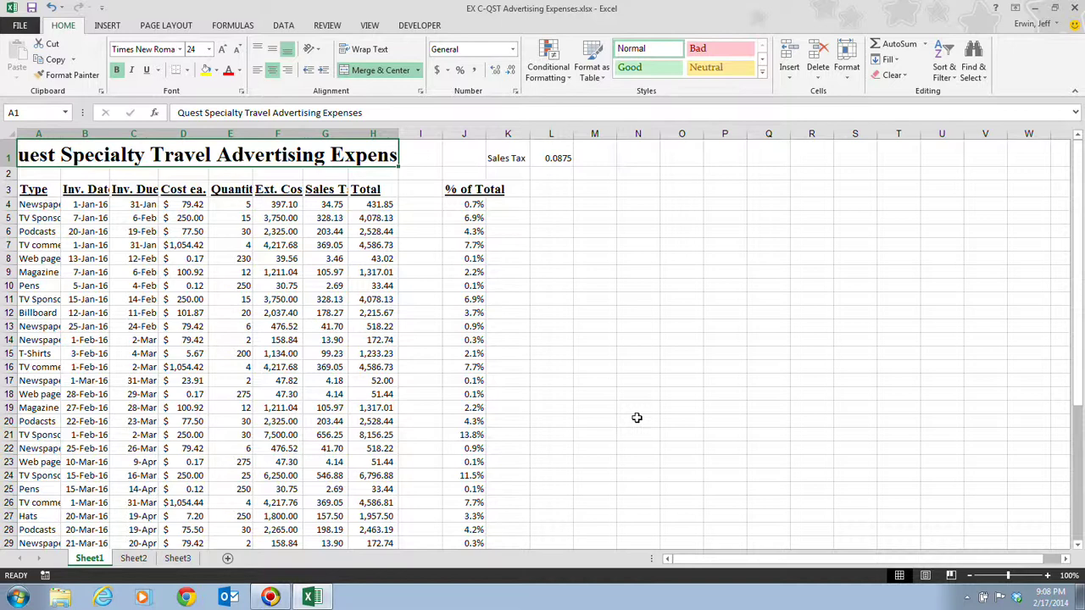
Center the column headings in A3:J3 horizontally within their cells.
click(39, 188)
drag(39, 188, 475, 190)
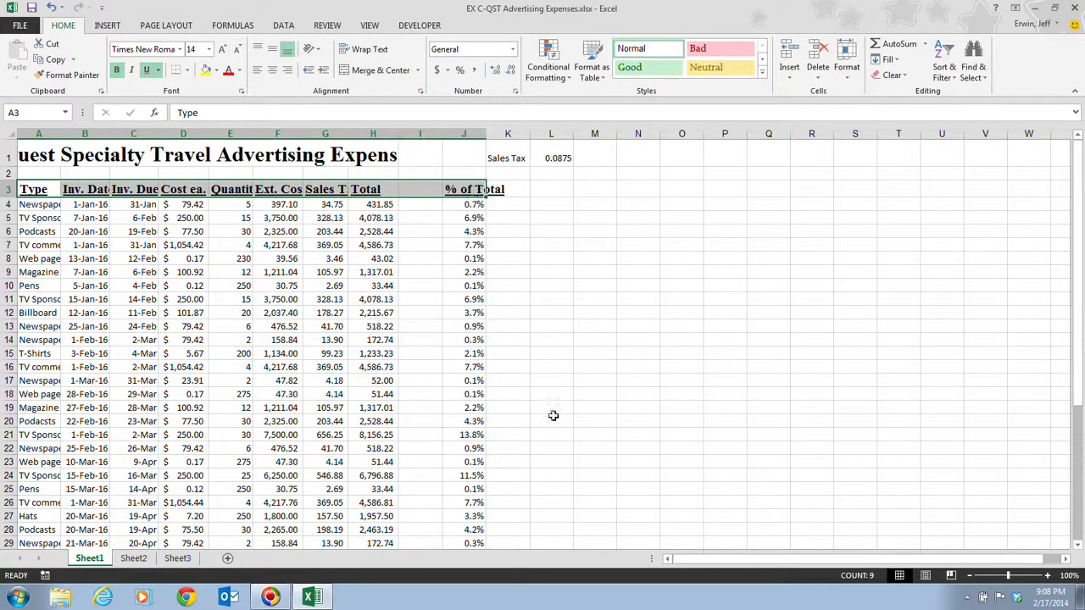
right_click(256, 192)
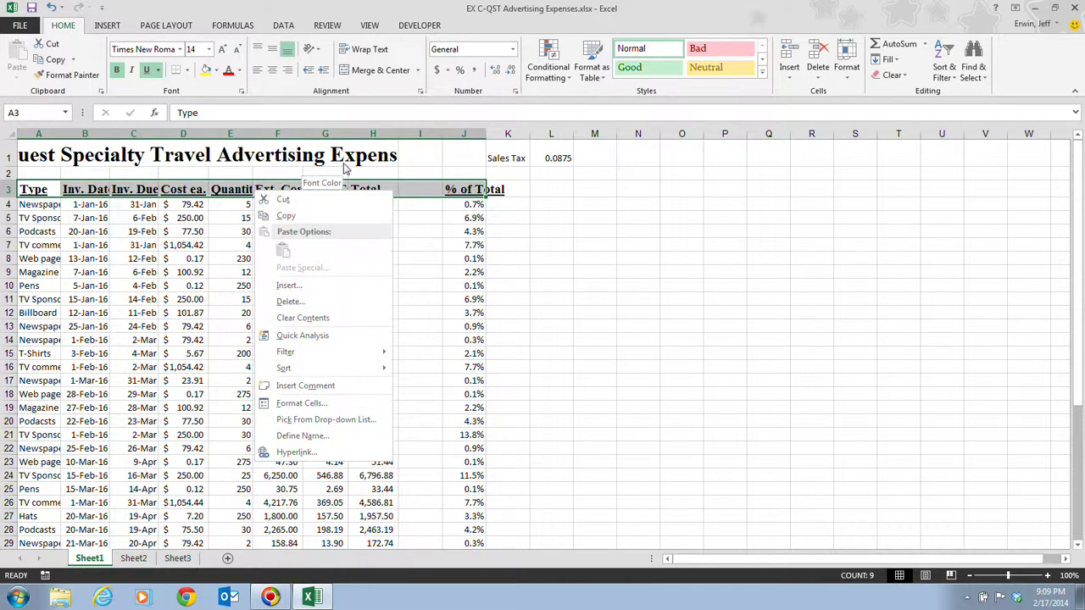
click(295, 173)
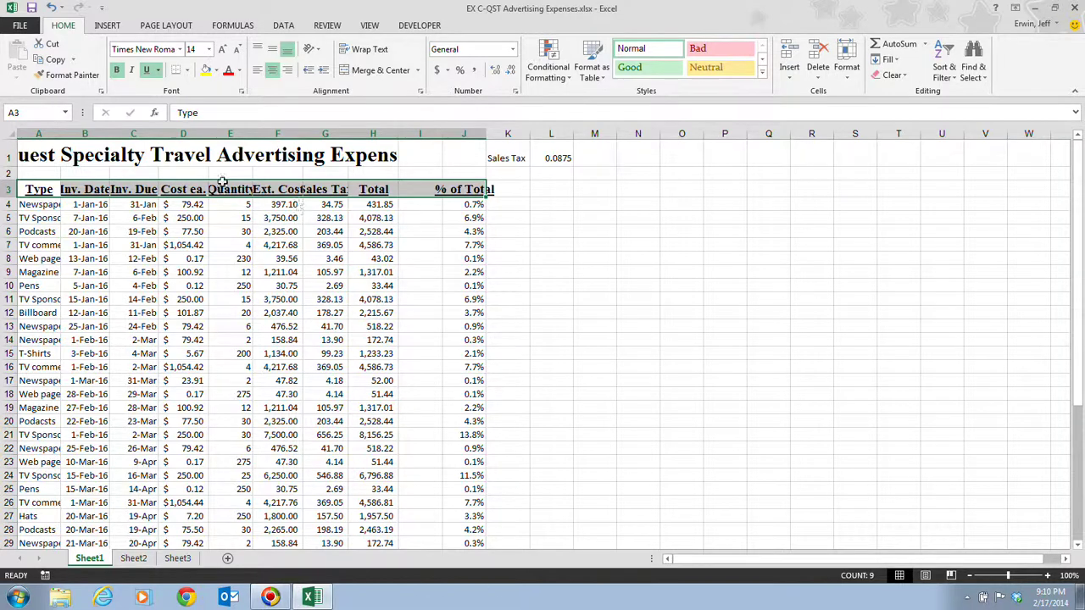
Rotate the text of the Type heading in A3 to an orientation of 45 degrees.
click(39, 188)
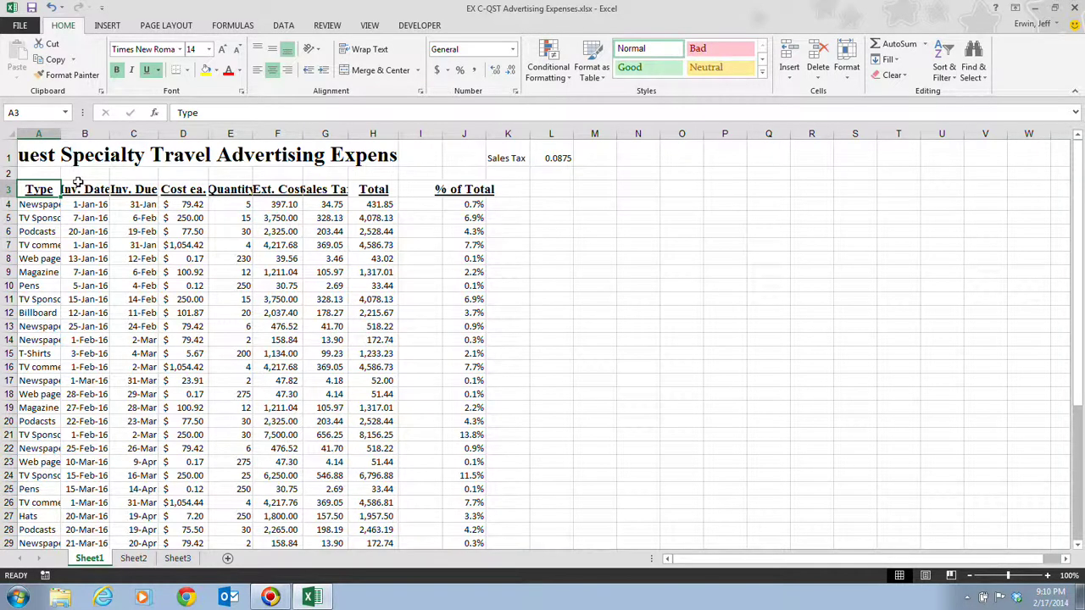
click(421, 92)
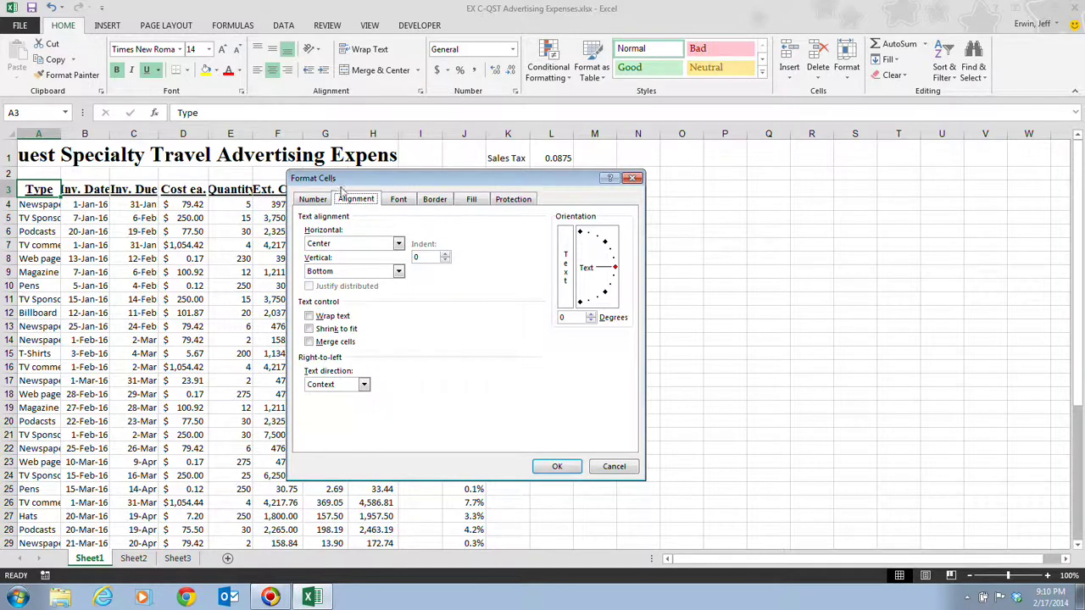
click(590, 314)
click(591, 315)
click(590, 314)
click(591, 314)
click(590, 315)
click(591, 315)
click(592, 315)
click(592, 315)
click(591, 314)
click(594, 315)
click(594, 314)
click(594, 314)
click(595, 315)
click(595, 314)
click(594, 314)
click(594, 314)
click(594, 315)
click(594, 315)
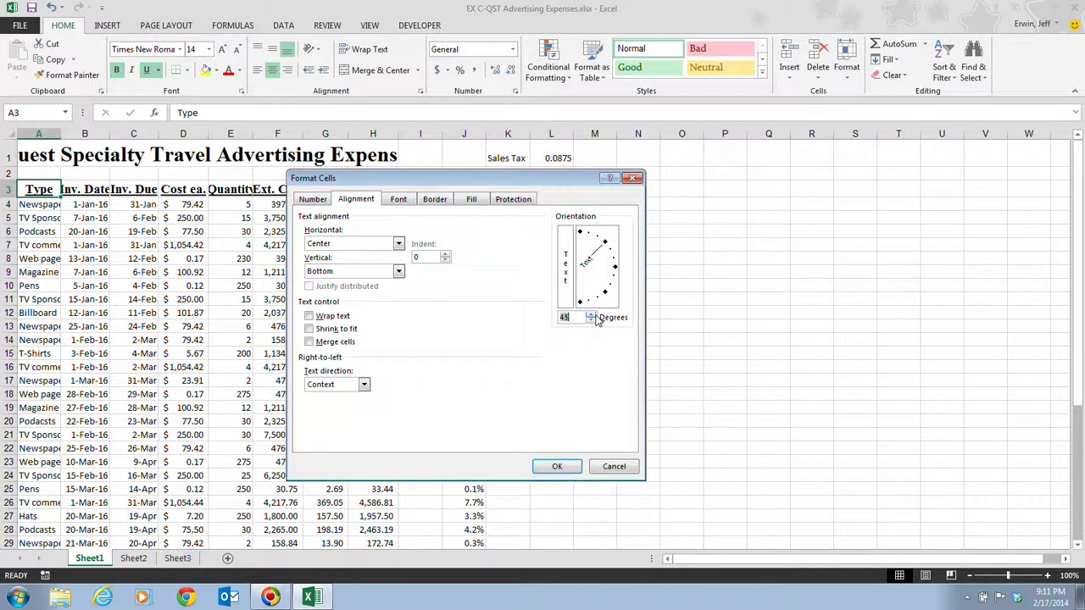
click(556, 467)
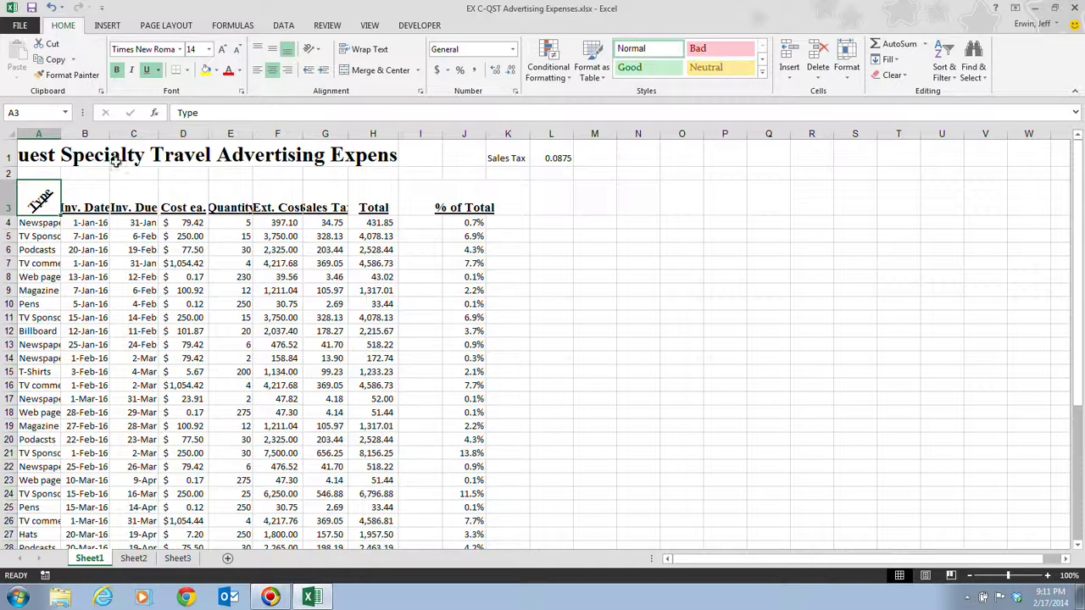
Reset the text orientation of the Type heading in A3 to 0 degrees.
click(514, 93)
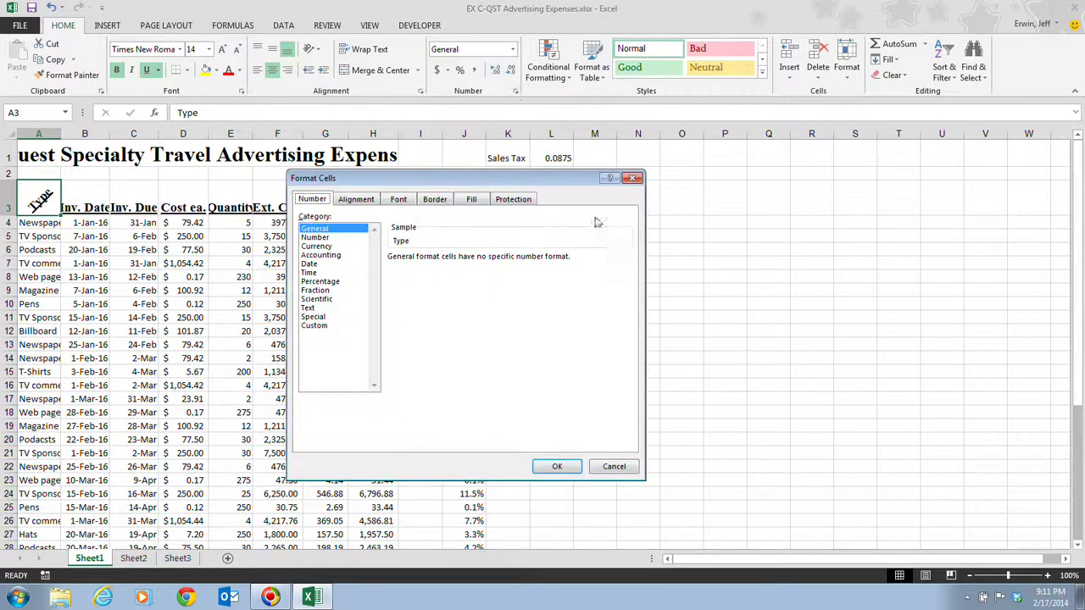
click(367, 203)
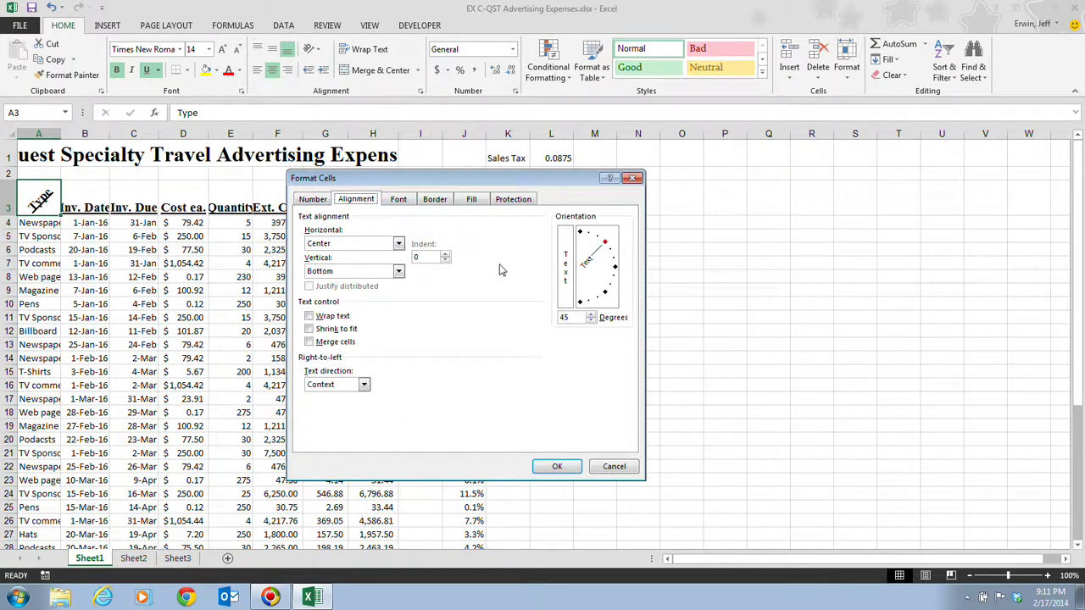
drag(574, 317, 545, 321)
text(0)
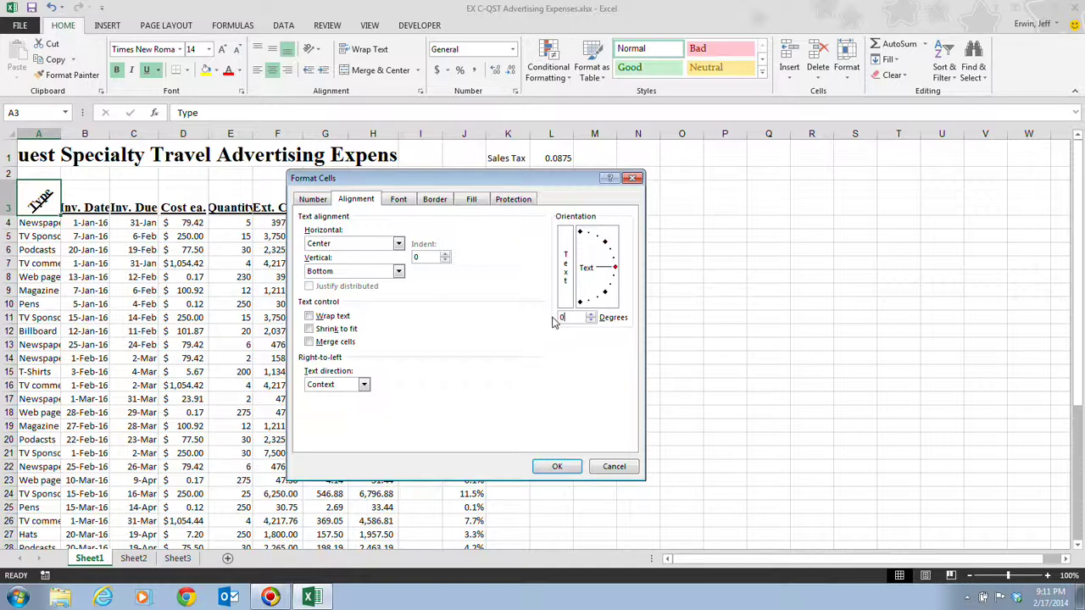
click(556, 466)
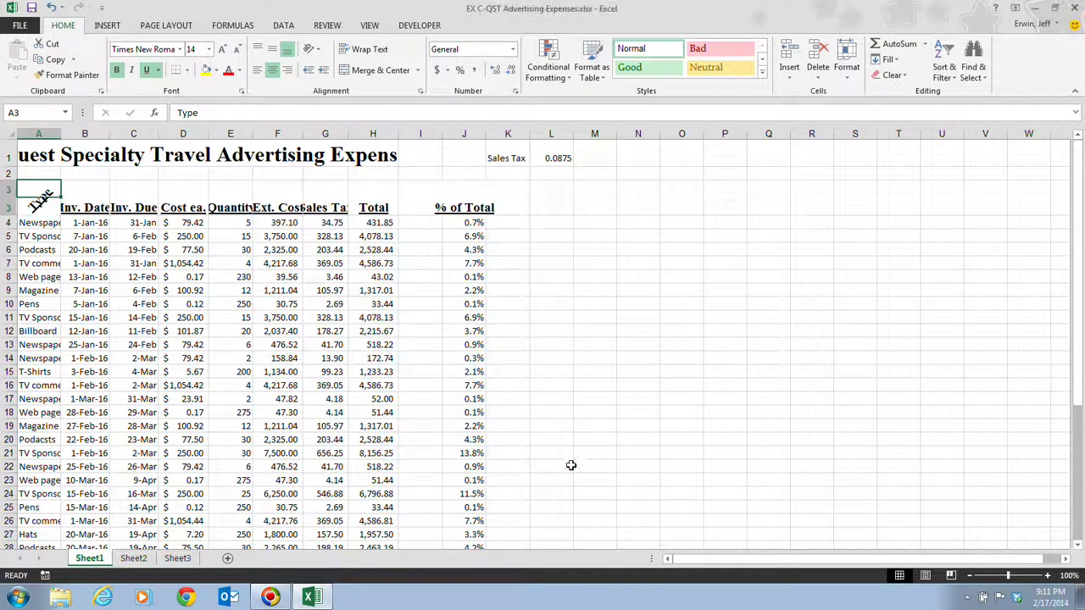